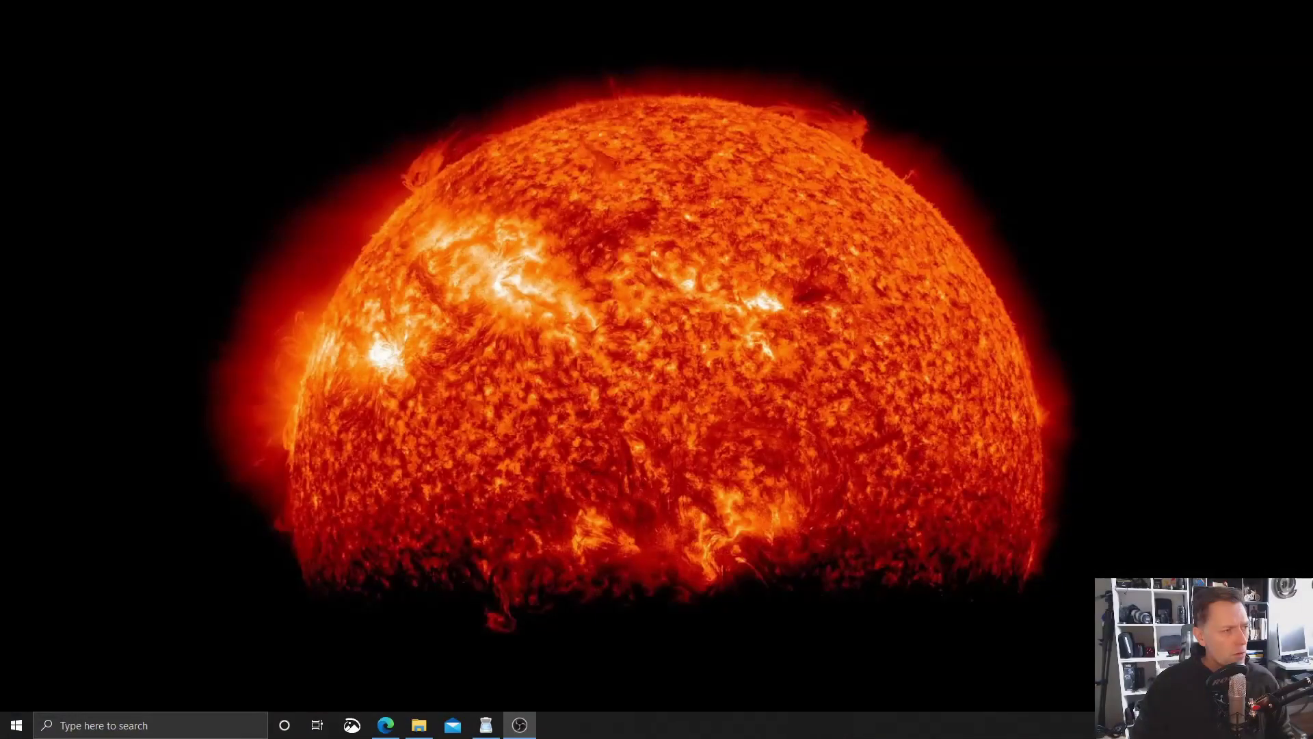
Bring up NAPS2 with both scanned pages and show its Email PDF options
{"action": "mouse_move", "coordinate": [485, 724]}
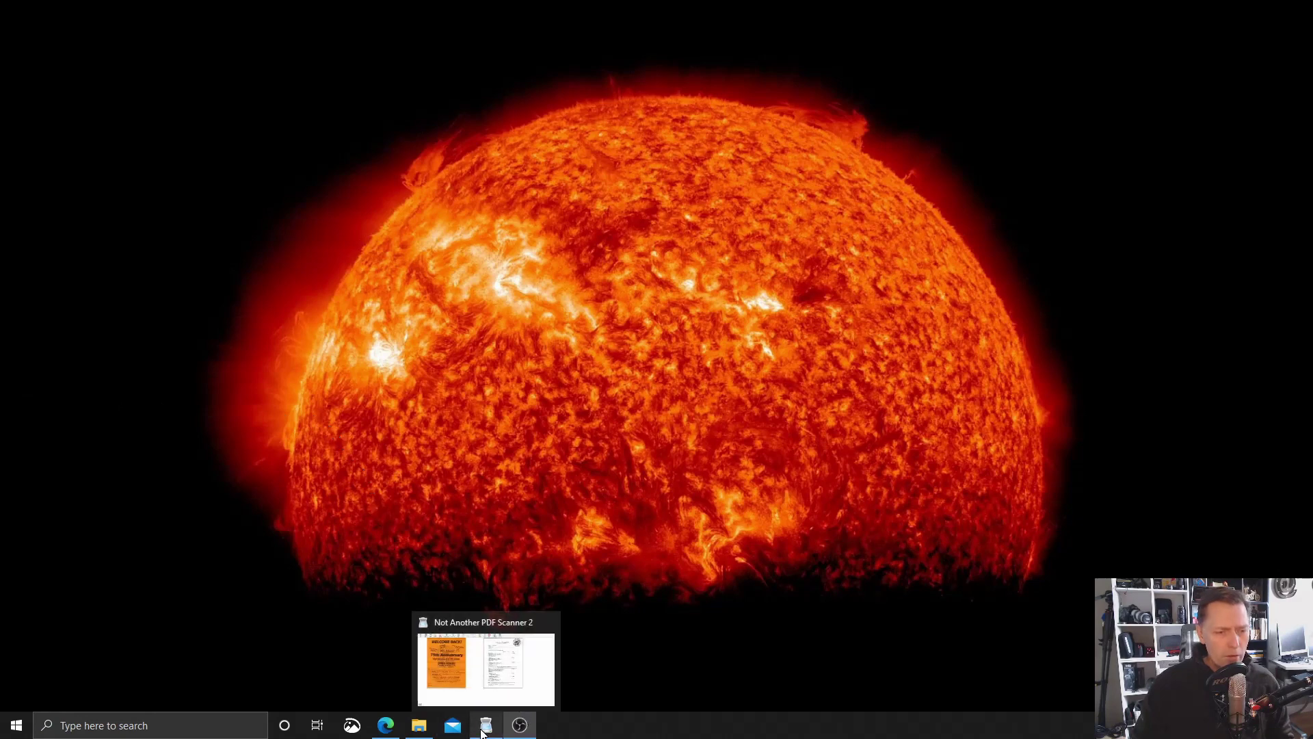
{"action": "left_click", "coordinate": [506, 667]}
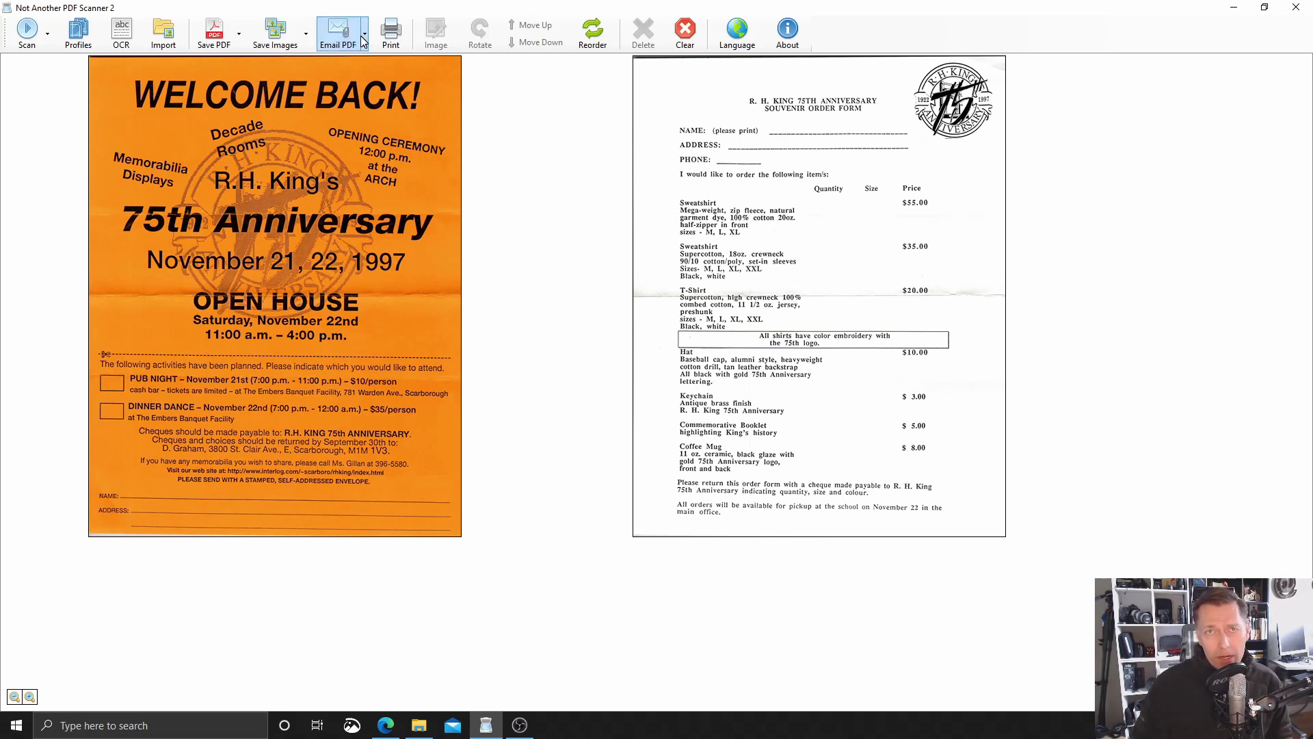
{"action": "left_click", "coordinate": [364, 36]}
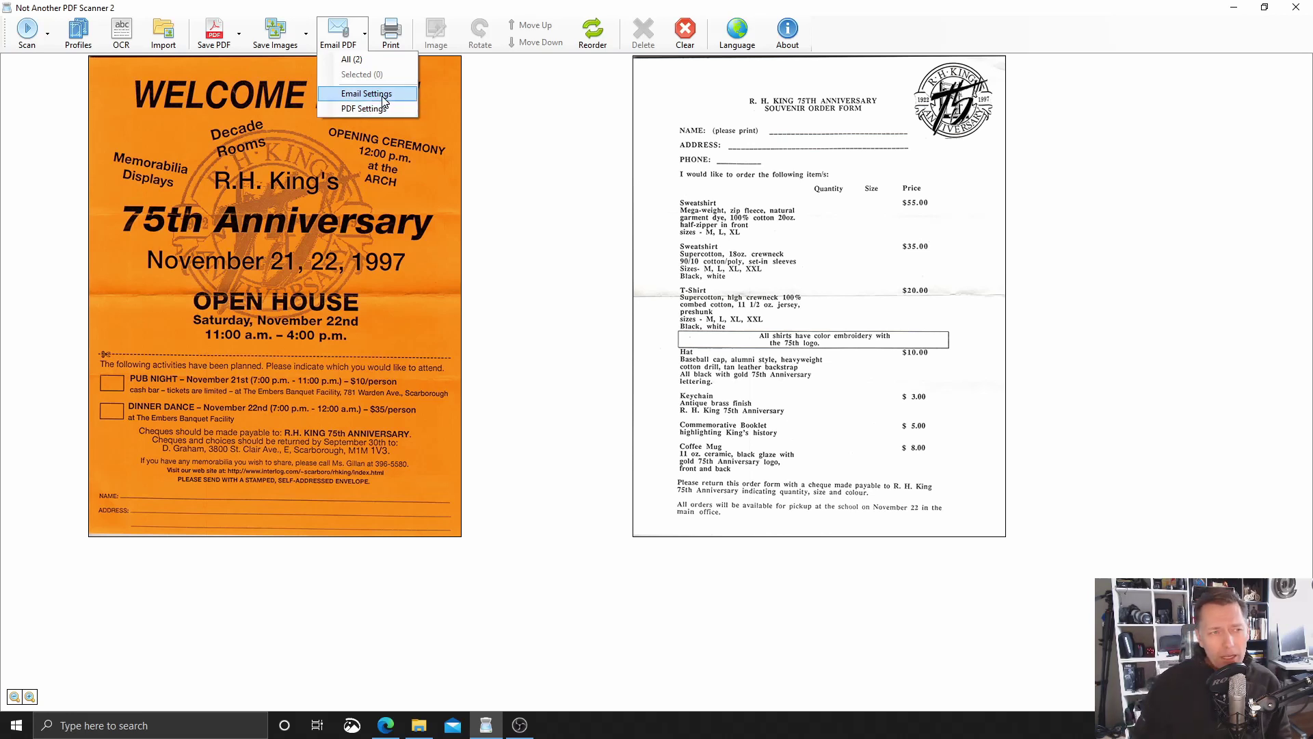
Open Email Settings from NAPS2's Email PDF menu
{"action": "left_click", "coordinate": [382, 96]}
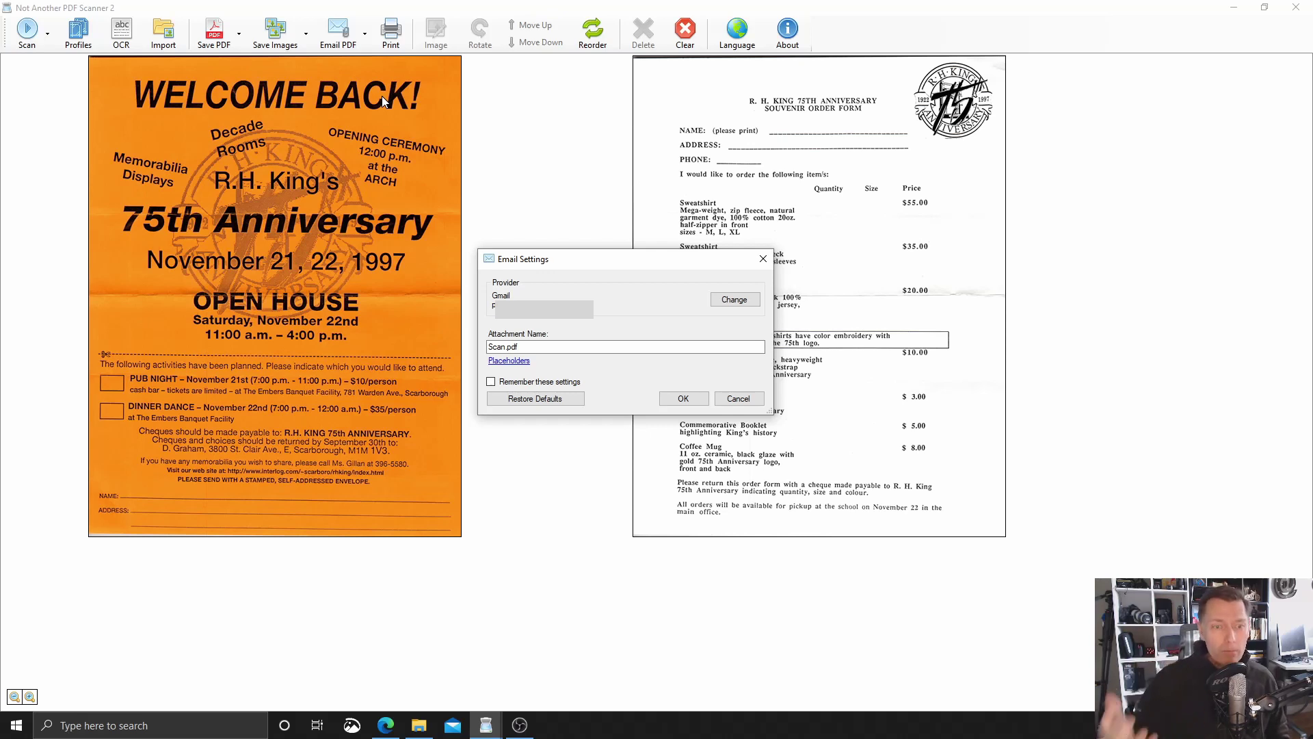
Change the email provider to Gmail in the Choose Email Provider window
{"action": "left_click", "coordinate": [731, 303]}
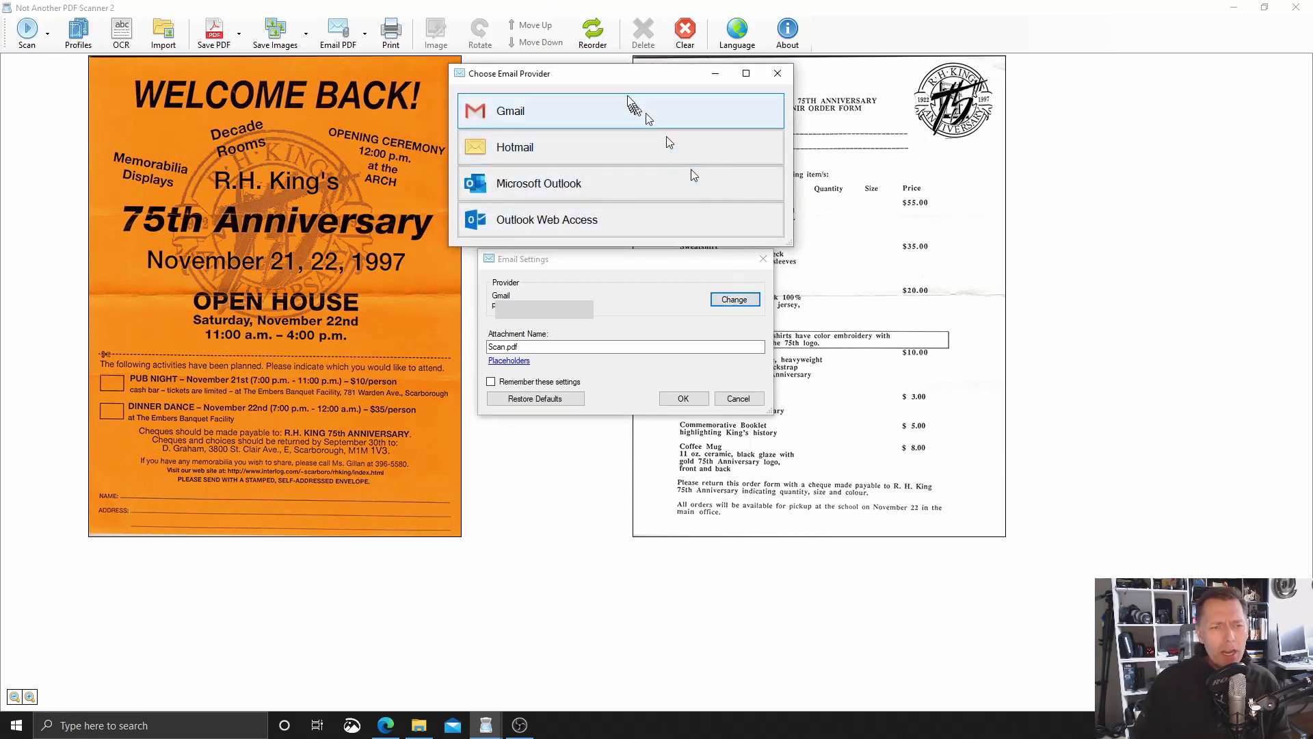
{"action": "left_click_drag", "start_coordinate": [619, 83], "coordinate": [630, 229]}
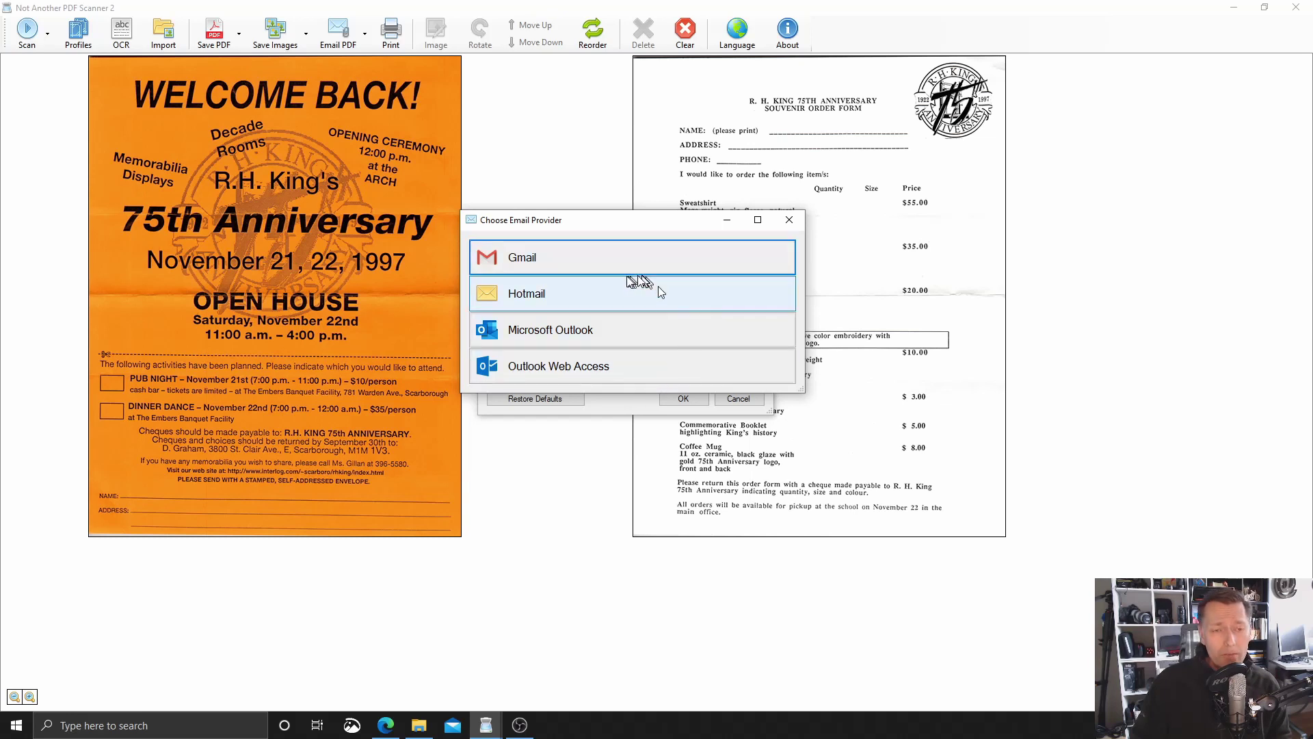
{"action": "left_click", "coordinate": [594, 258]}
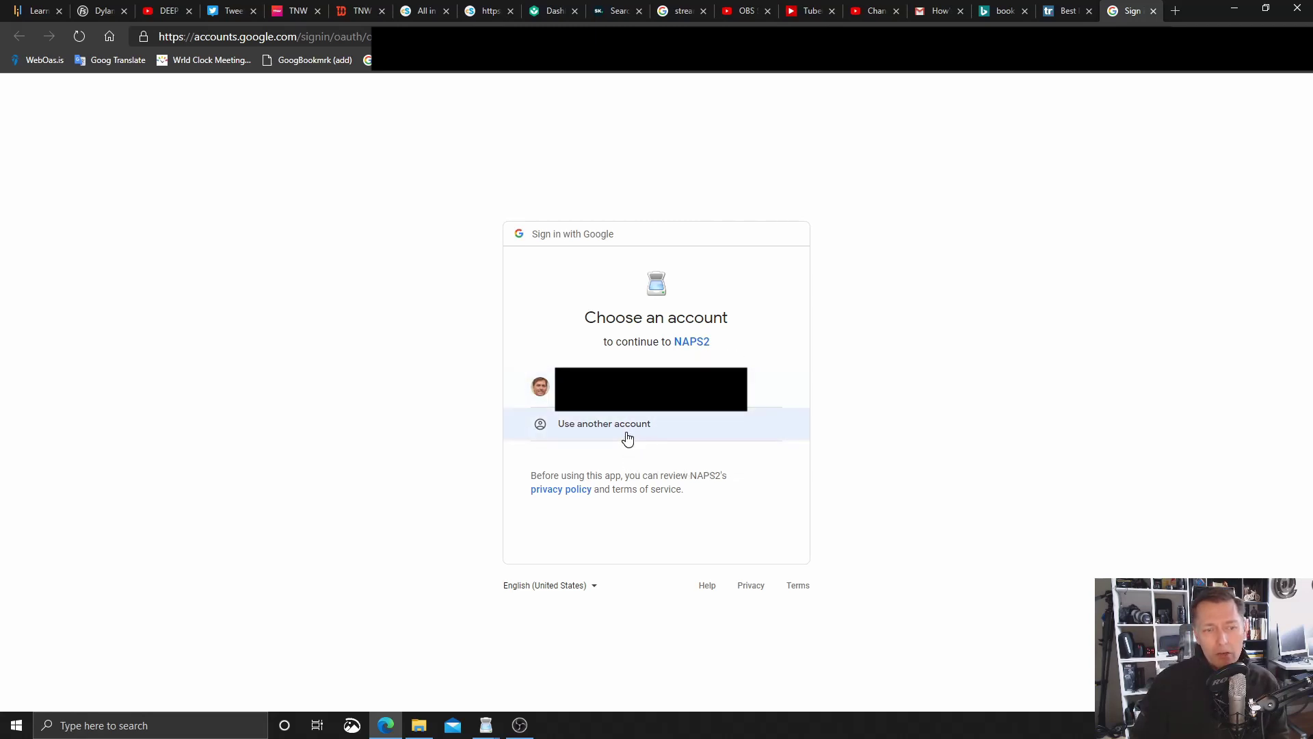
Sign in with the existing Google account and allow NAPS2 to manage drafts and send emails
{"action": "left_click", "coordinate": [686, 404]}
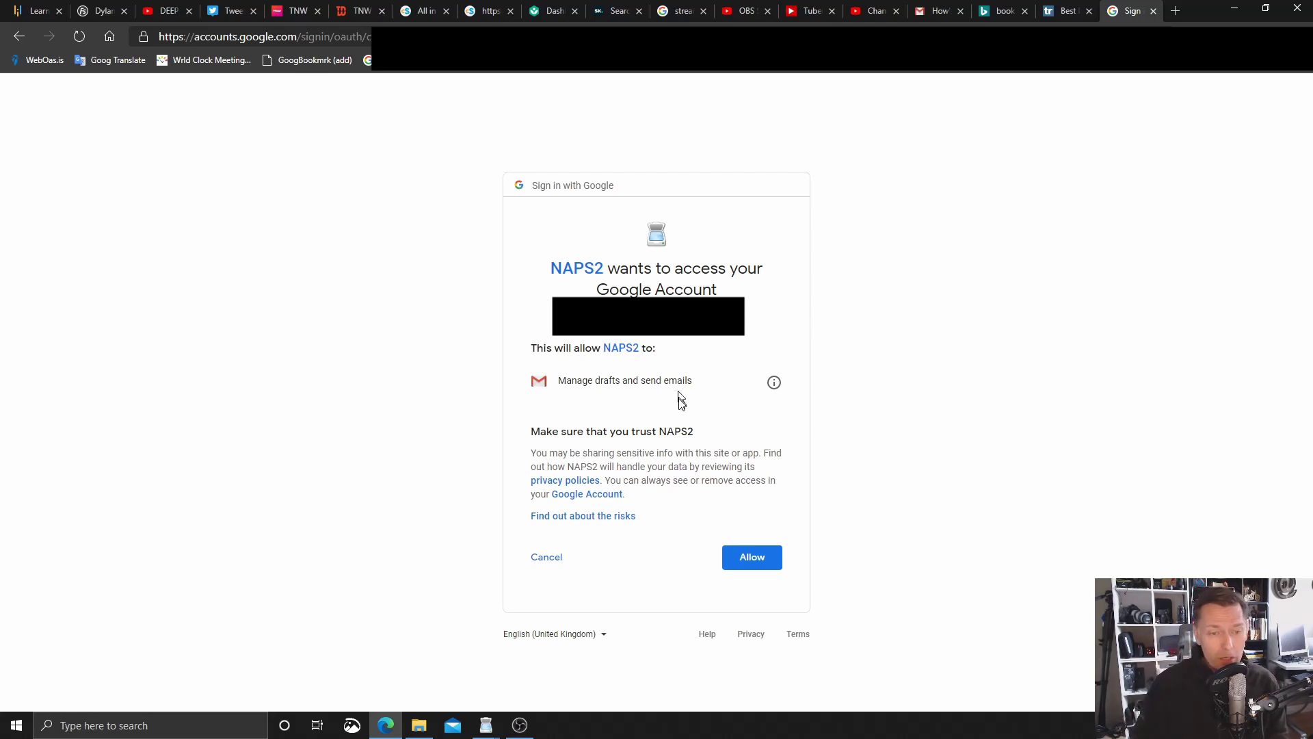
{"action": "left_click", "coordinate": [753, 557]}
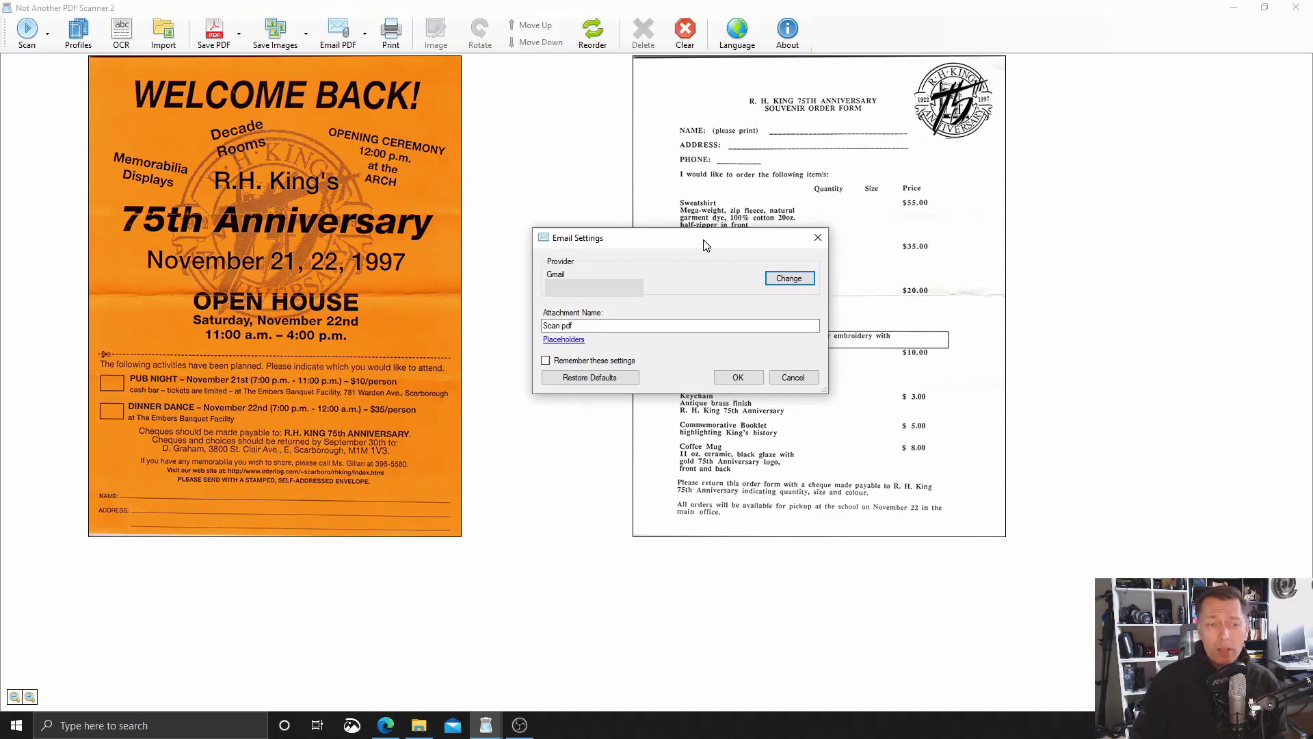
Keep Scan.pdf as the attachment name and save the Gmail email settings
{"action": "left_click", "coordinate": [605, 327]}
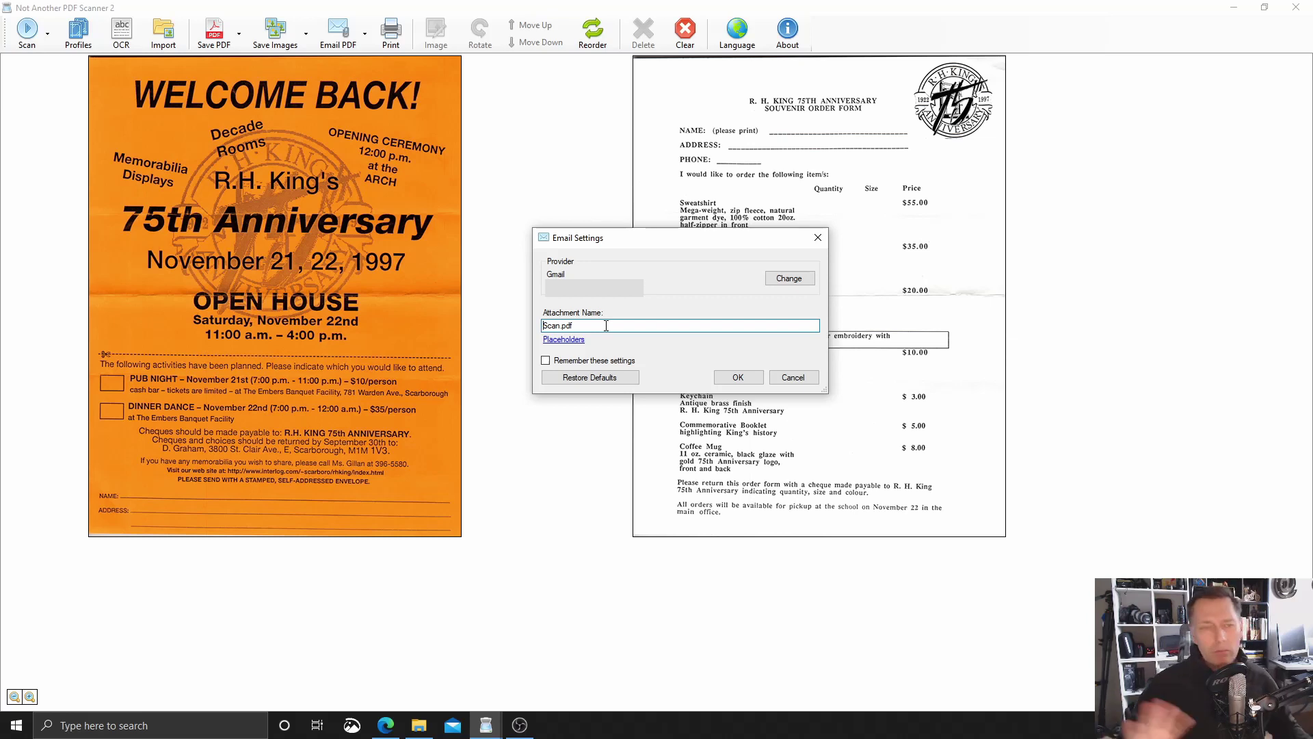
{"action": "left_click", "coordinate": [738, 379]}
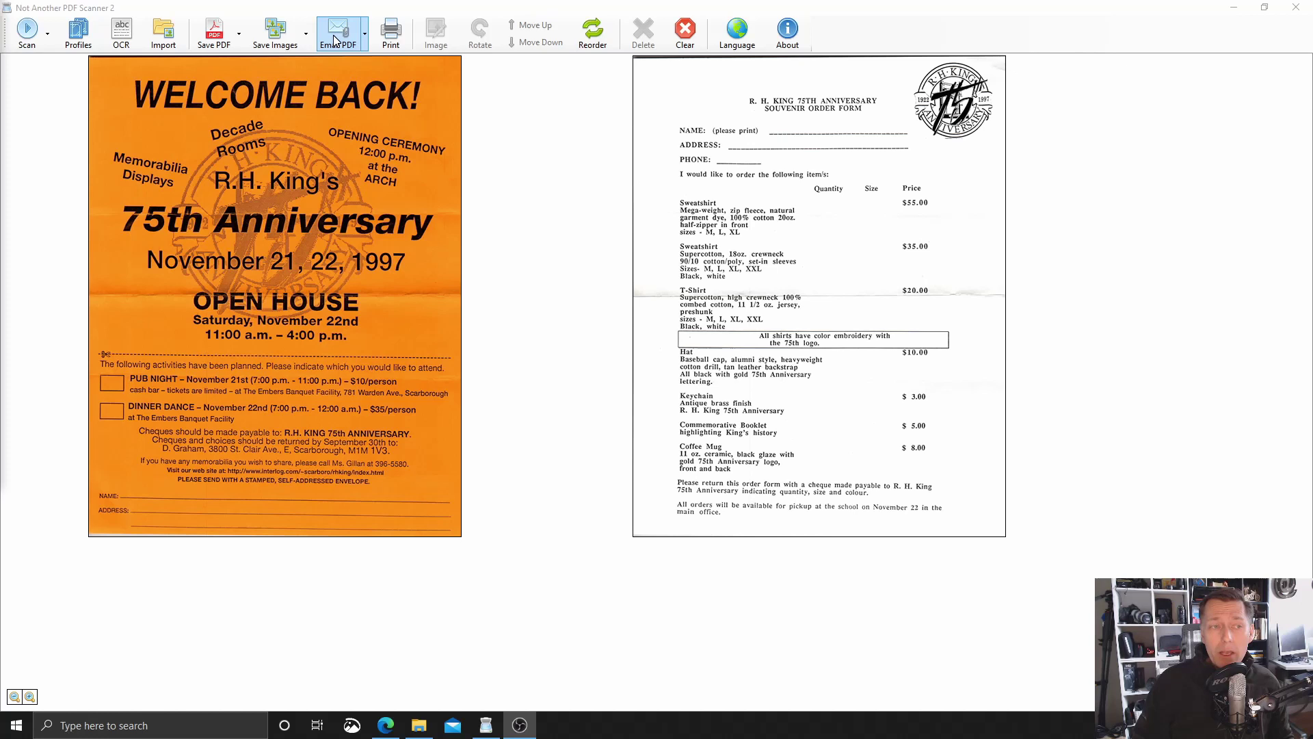
Email both pages from NAPS2, then open the Scan.pdf draft full-size in Gmail
{"action": "left_click", "coordinate": [333, 35]}
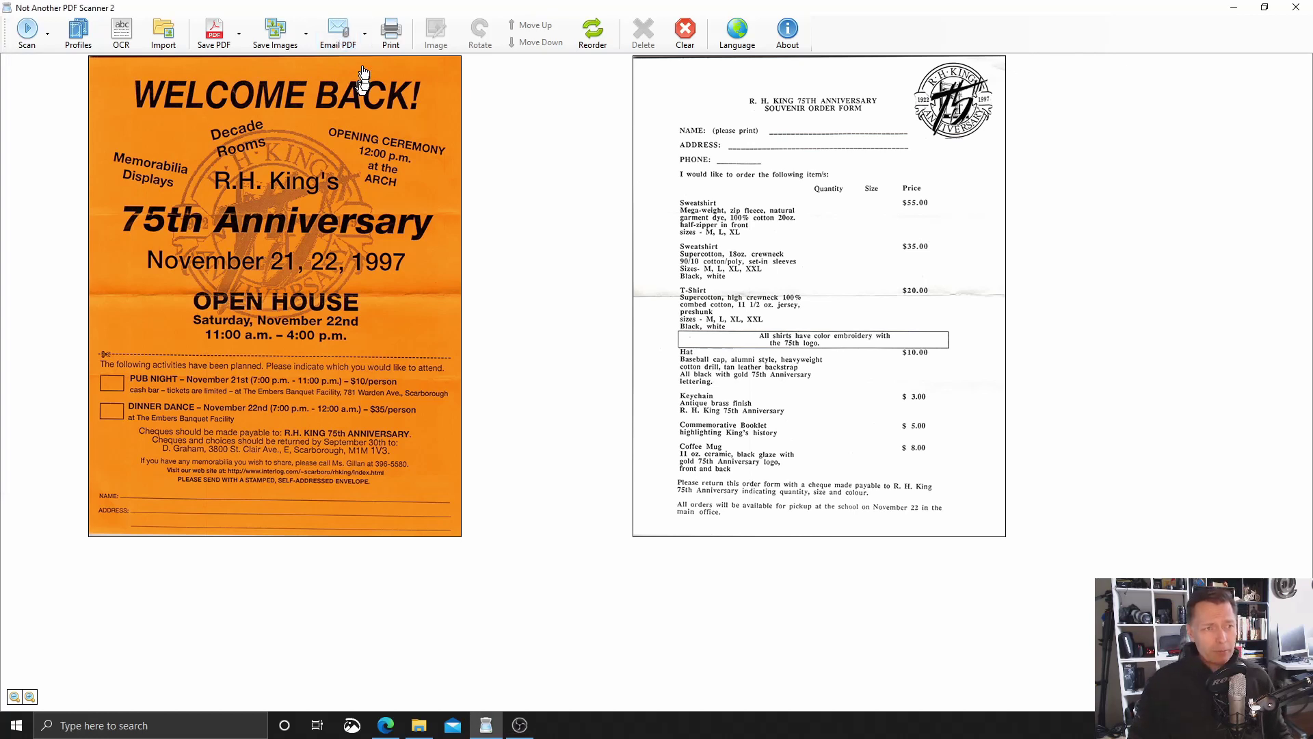
{"action": "left_click", "coordinate": [334, 35]}
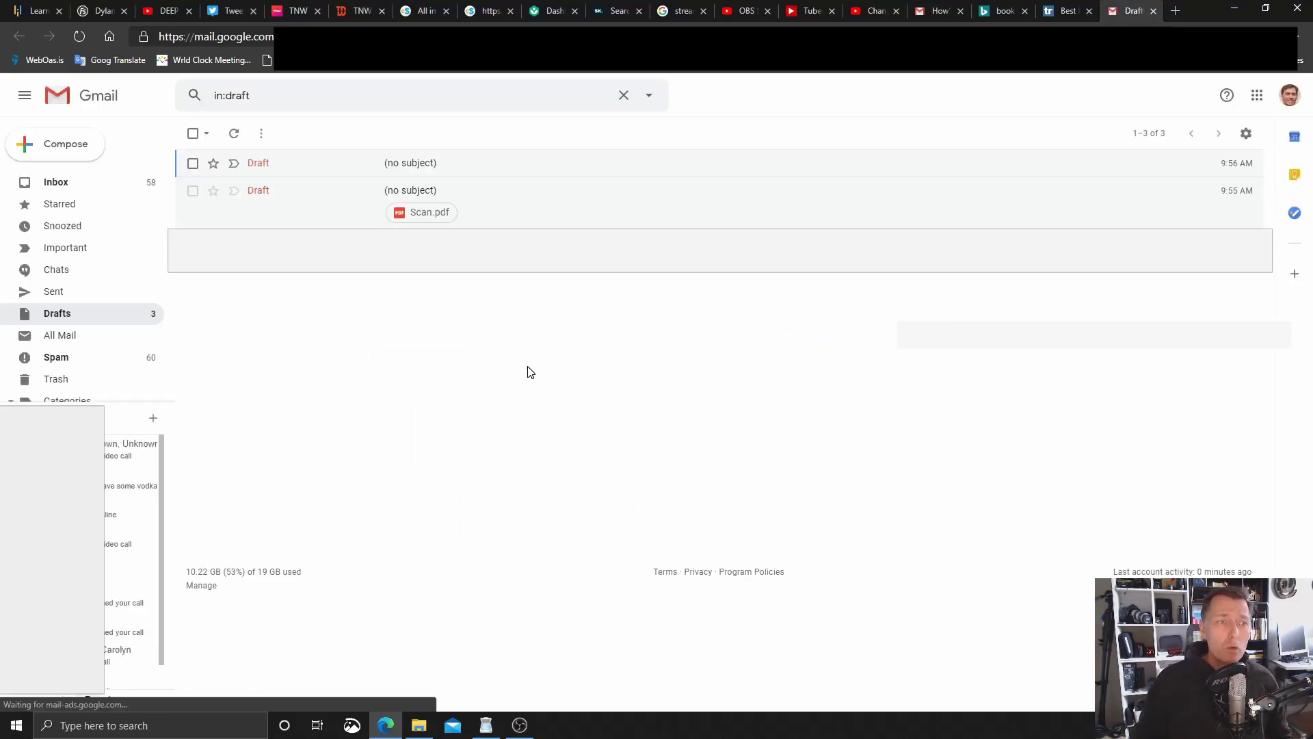
{"action": "left_click", "coordinate": [519, 207]}
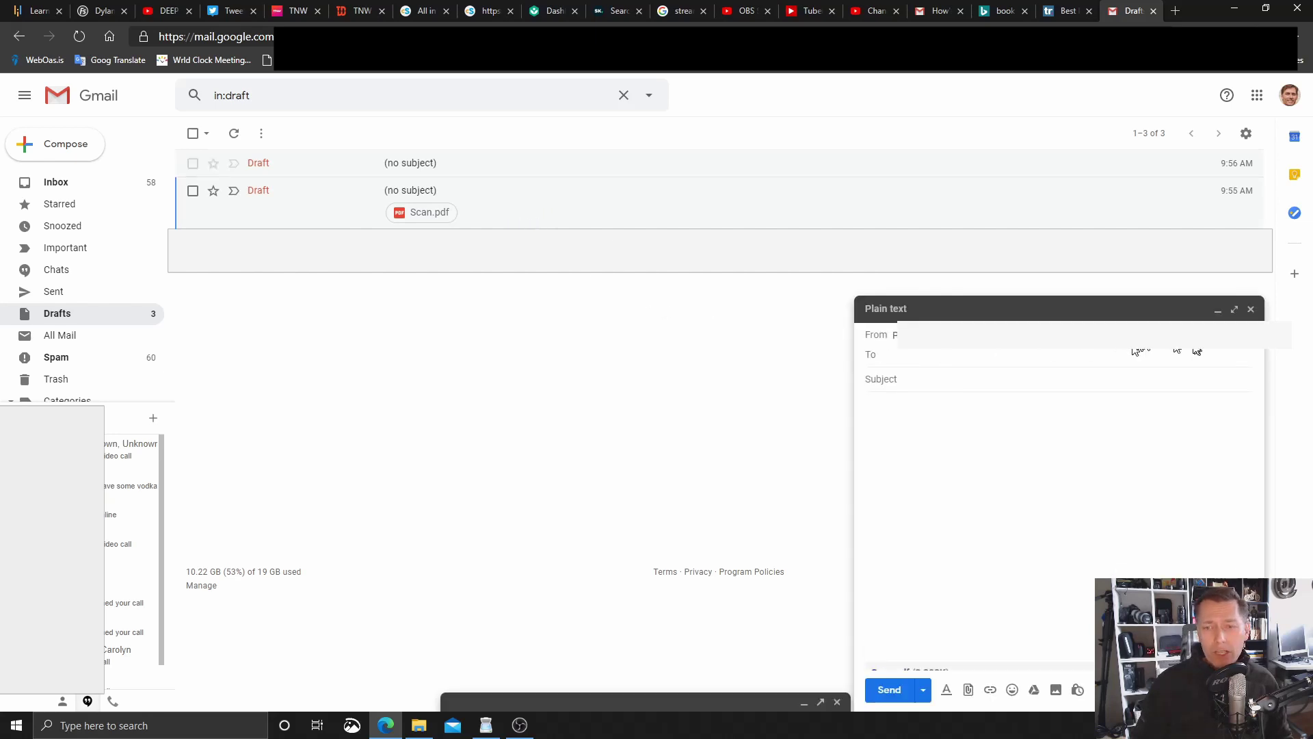
{"action": "left_click", "coordinate": [1234, 309]}
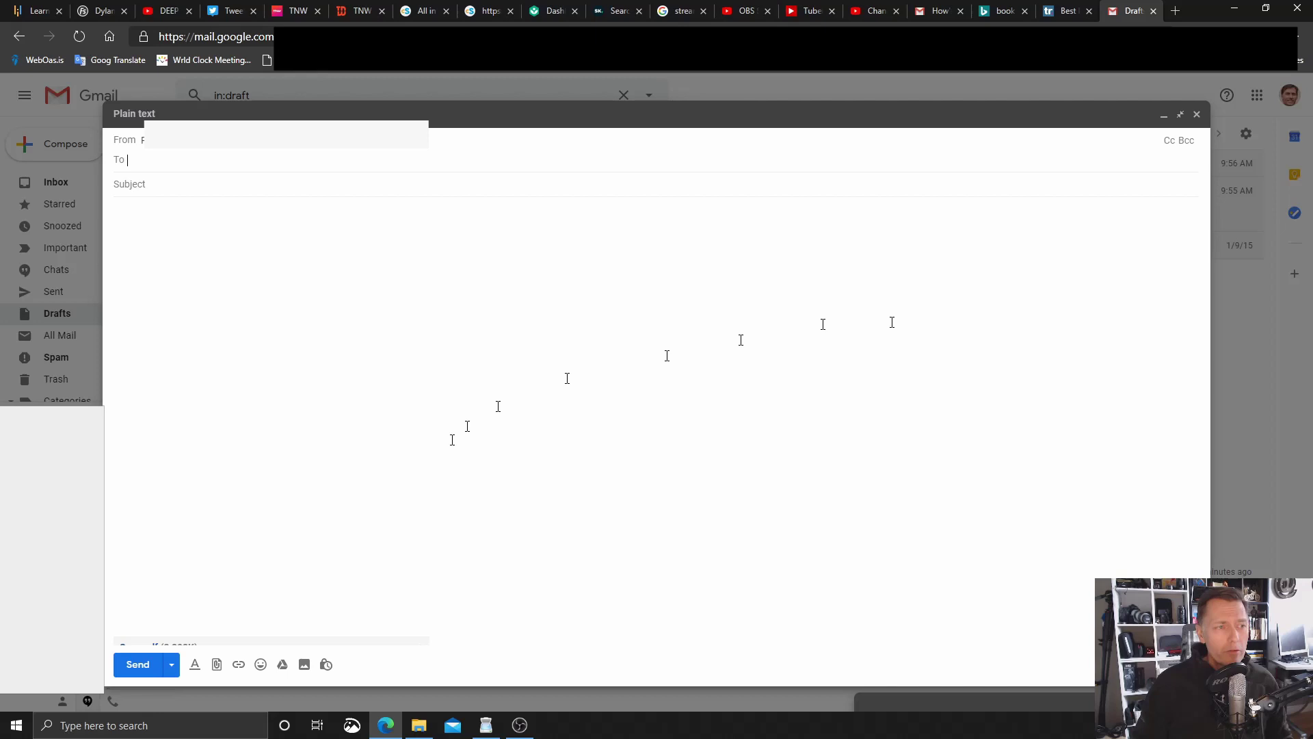
Address the draft to the recipient's e-mail and set the subject to 'test scan attached.'
{"action": "left_click", "coordinate": [179, 184]}
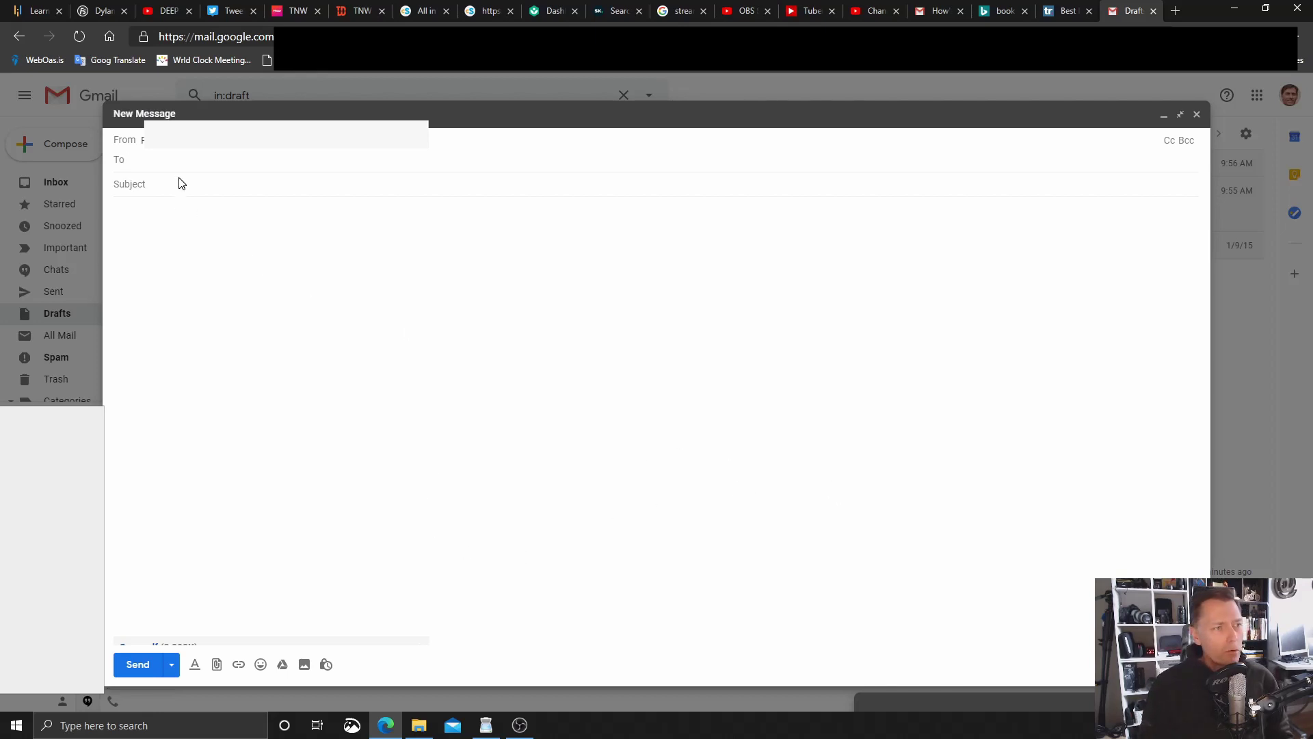
{"action": "type", "text": "person@ex"}
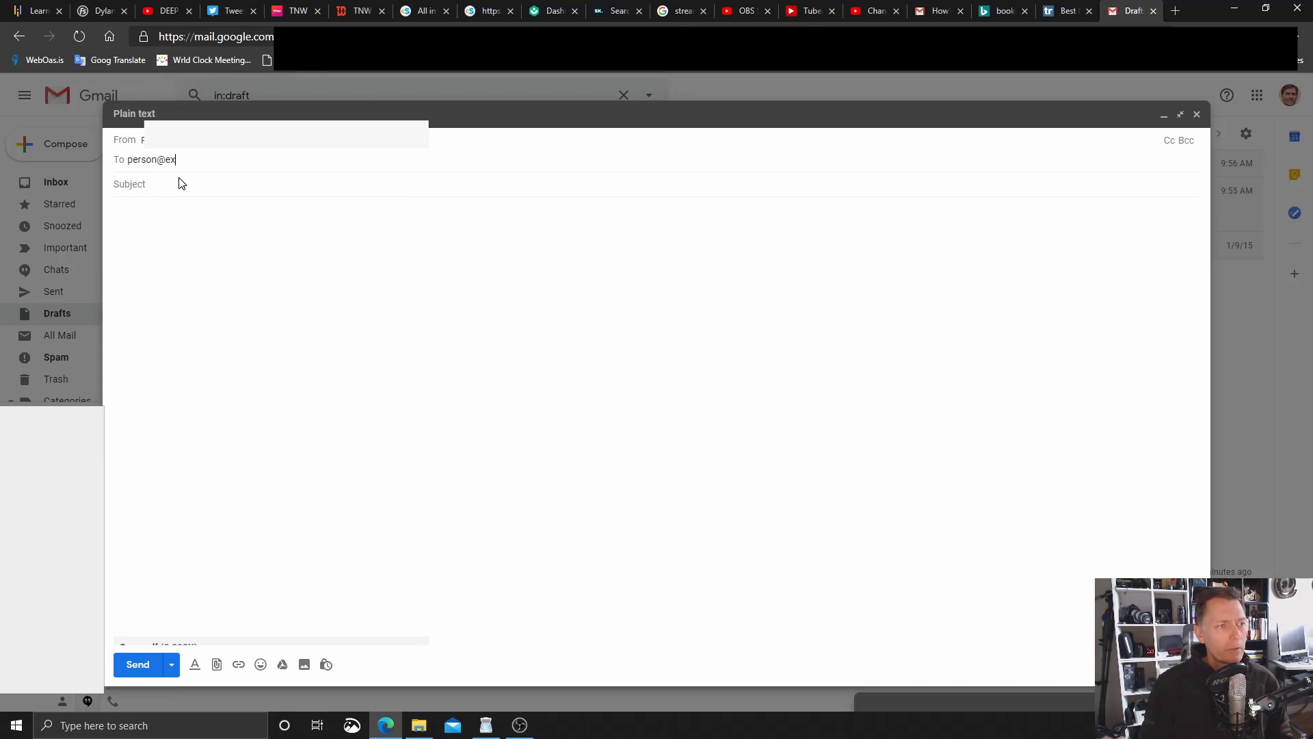
{"action": "type", "text": "ample.com"}
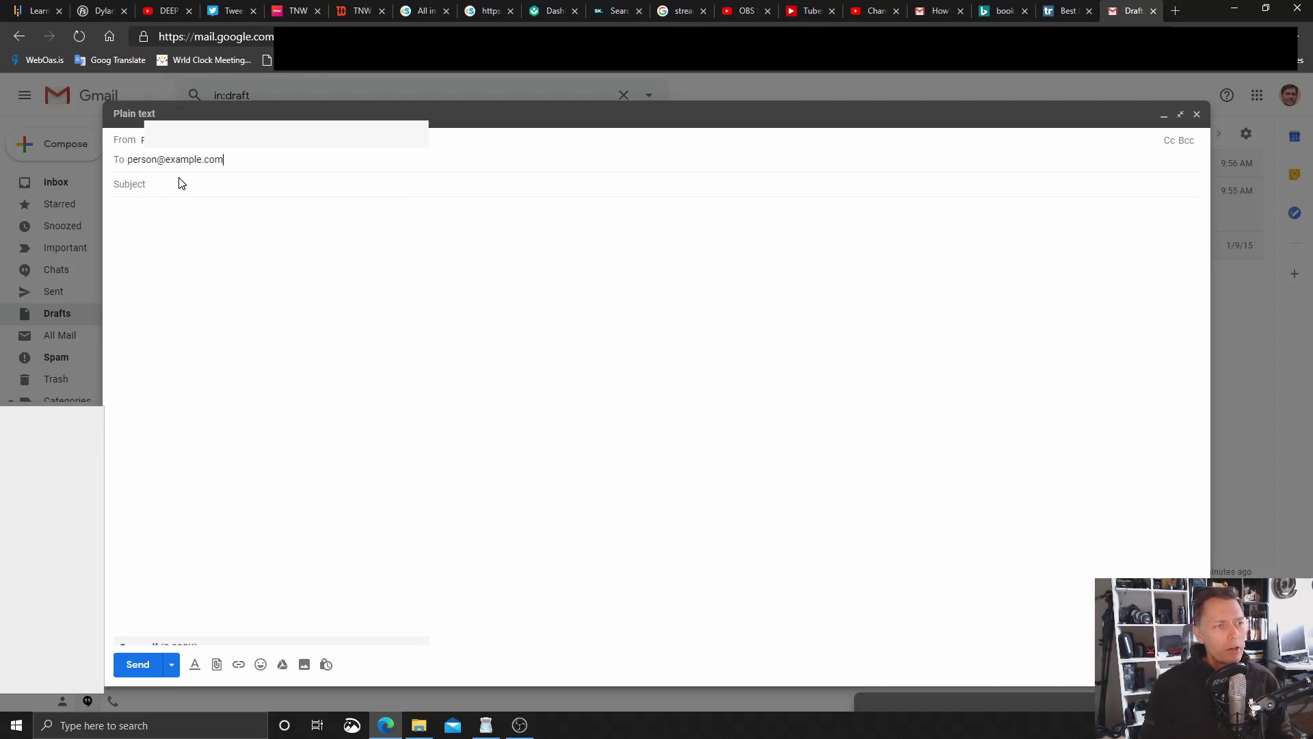
{"action": "left_click", "coordinate": [181, 184]}
{"action": "type", "text": "test "}
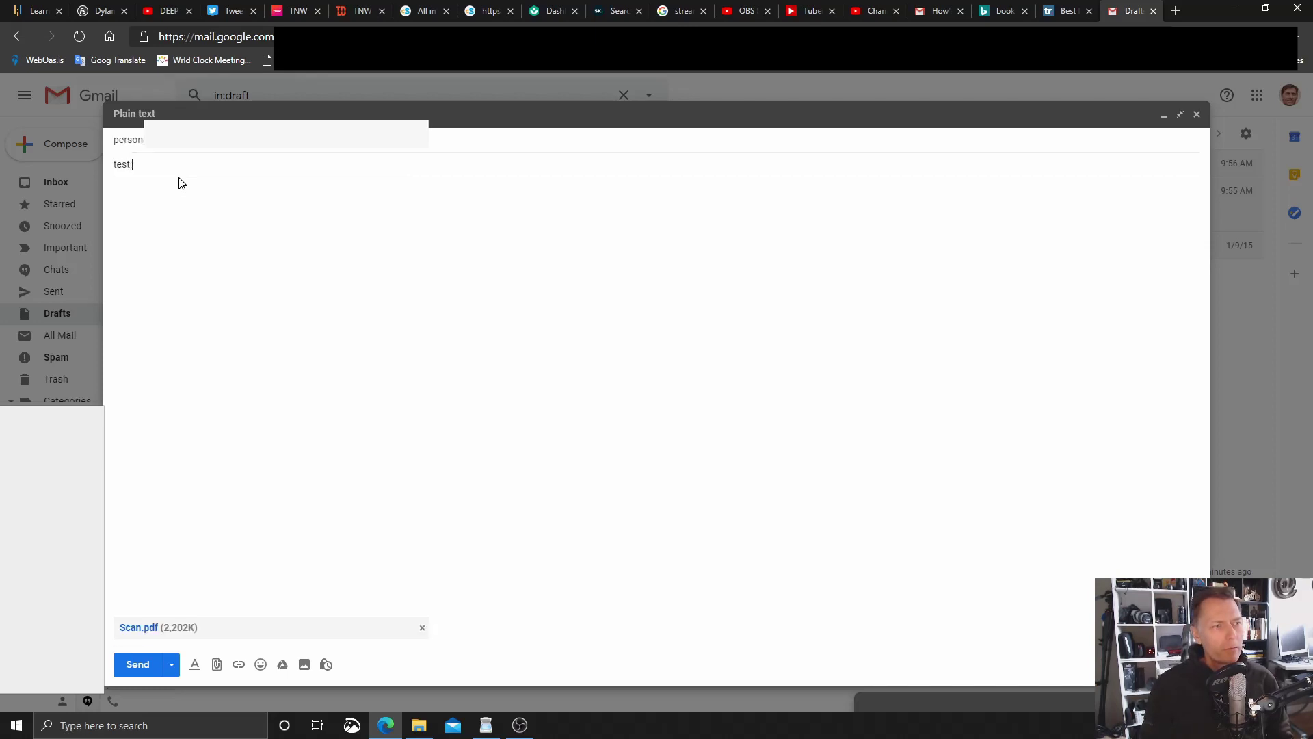
{"action": "type", "text": "scan attachded."}
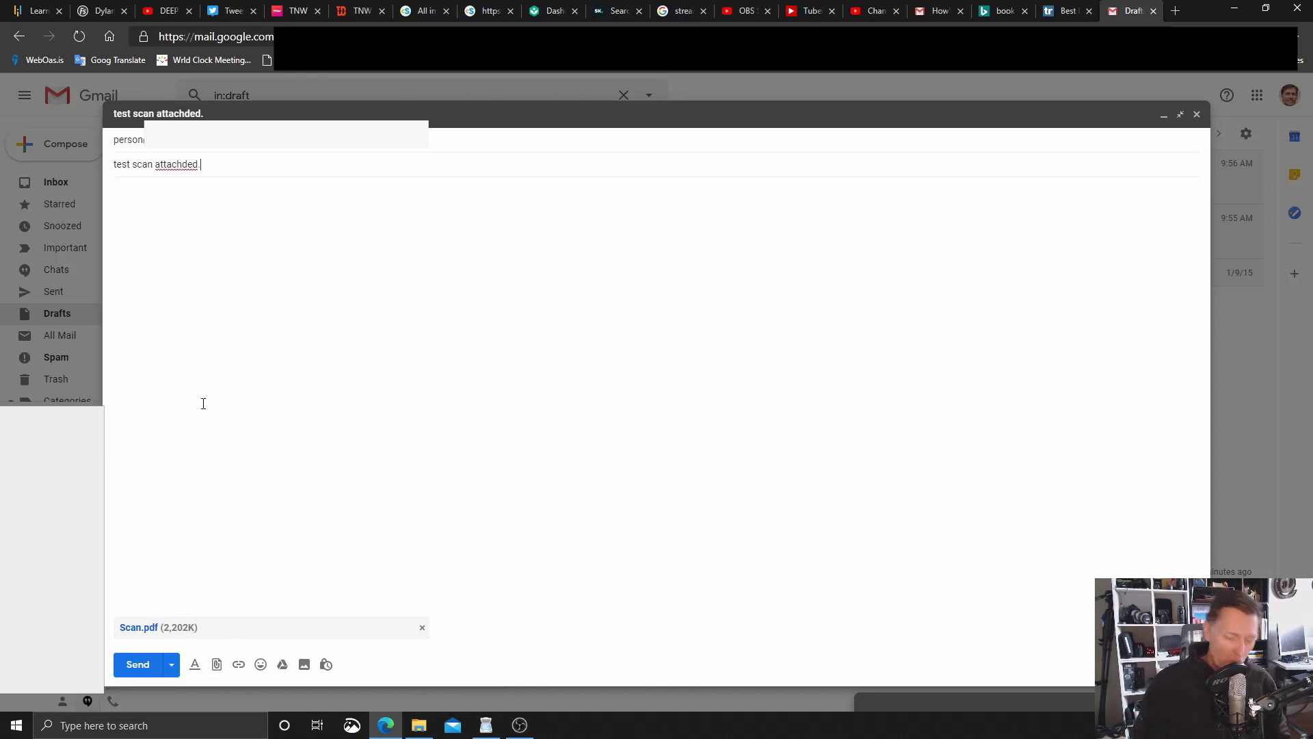
{"action": "key", "text": "BackSpace"}
{"action": "key", "text": "BackSpace"}
{"action": "key", "text": "BackSpace"}
{"action": "key", "text": "BackSpace"}
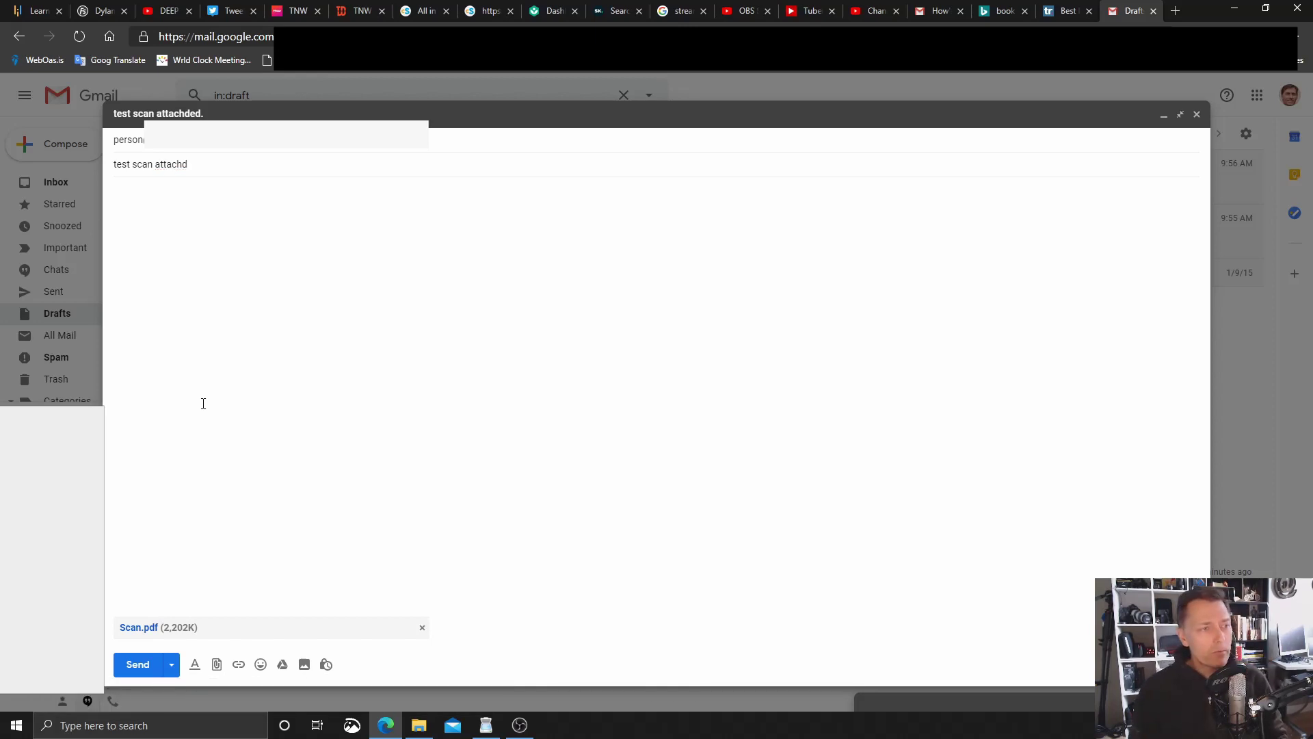
{"action": "type", "text": "e"}
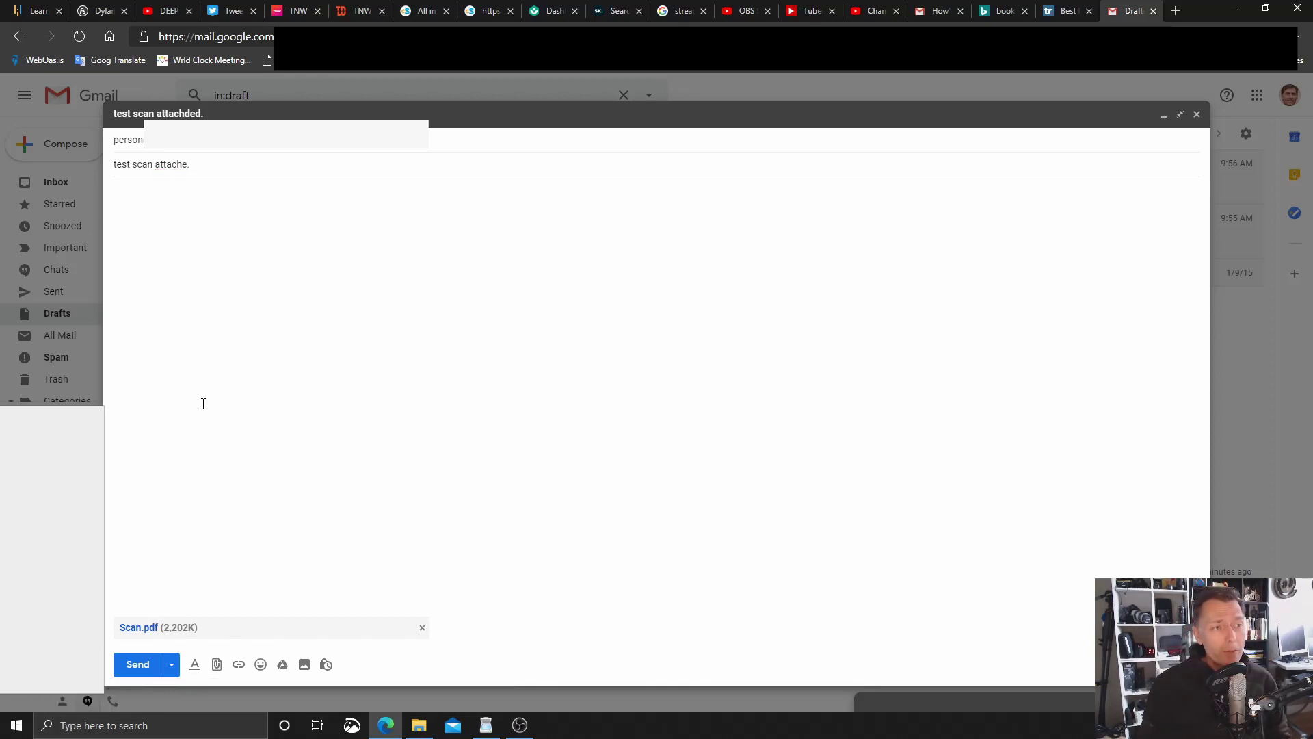
{"action": "type", "text": "d"}
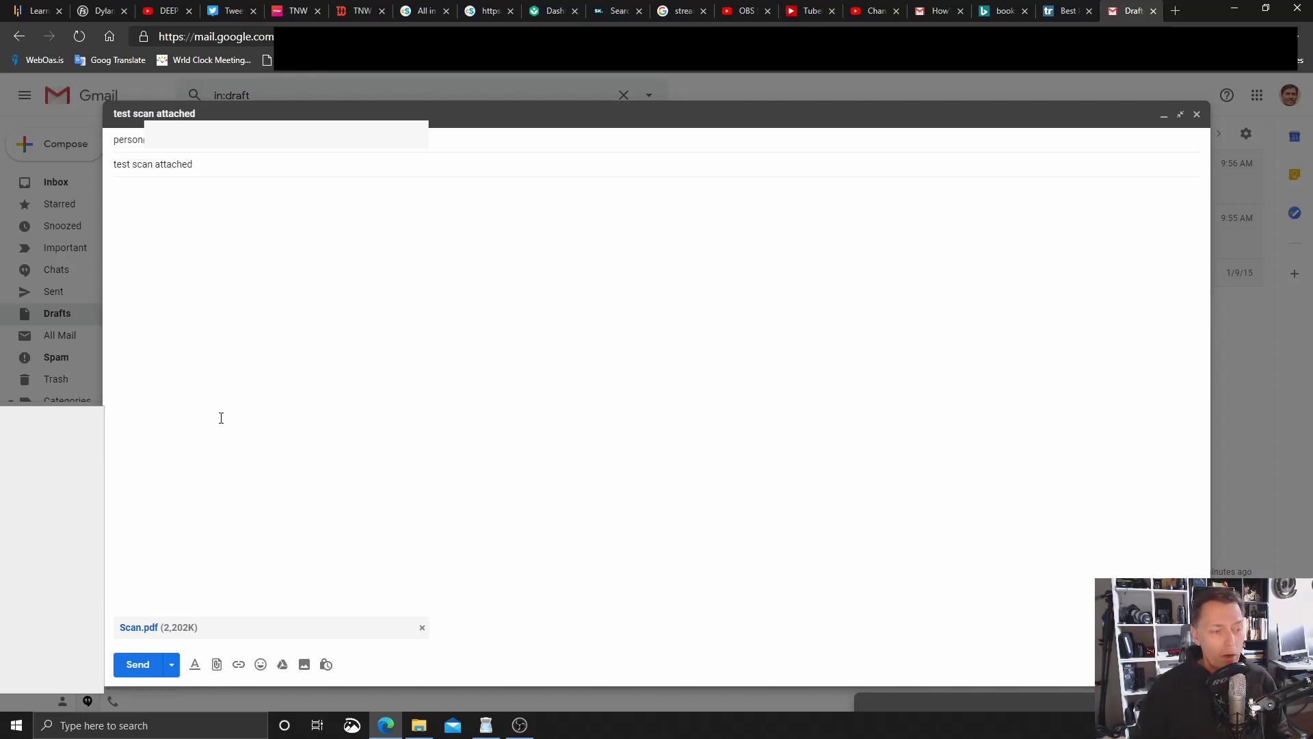
Send the message, then open 'test scan attached' from the Sent folder
{"action": "left_click", "coordinate": [136, 665]}
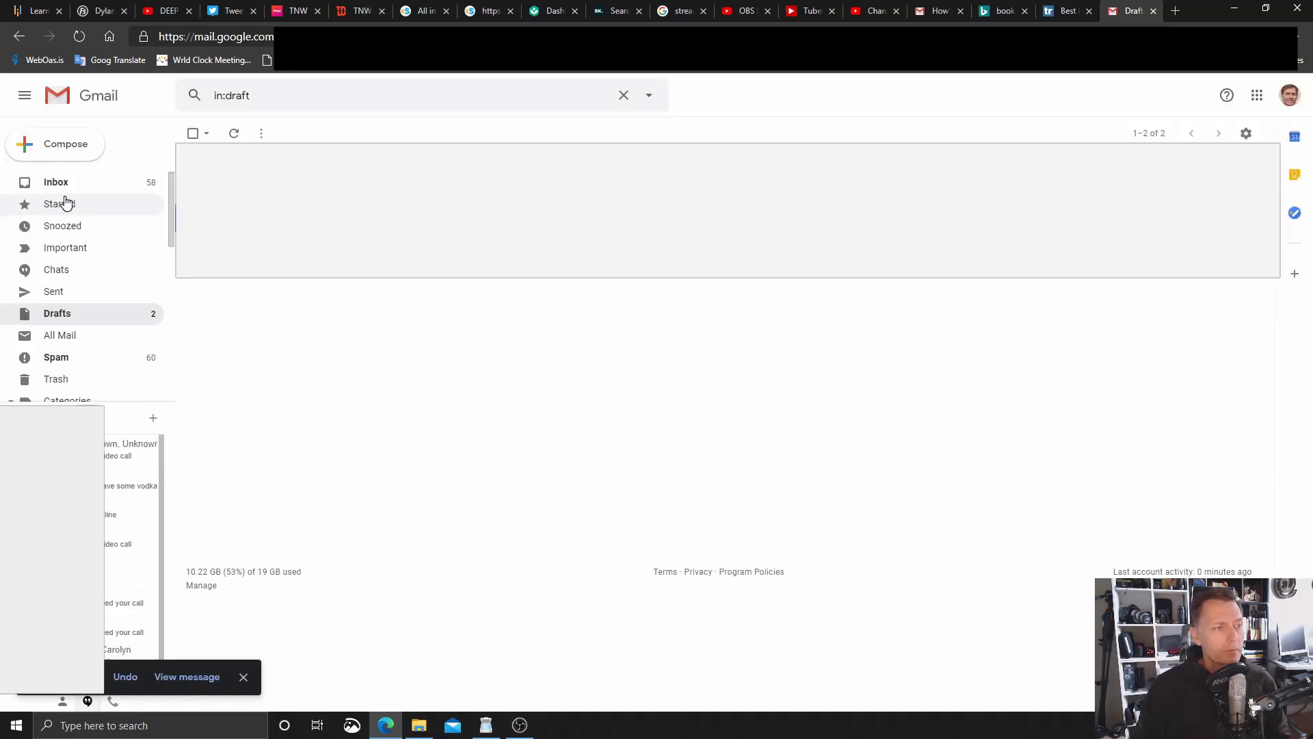
{"action": "left_click", "coordinate": [59, 295]}
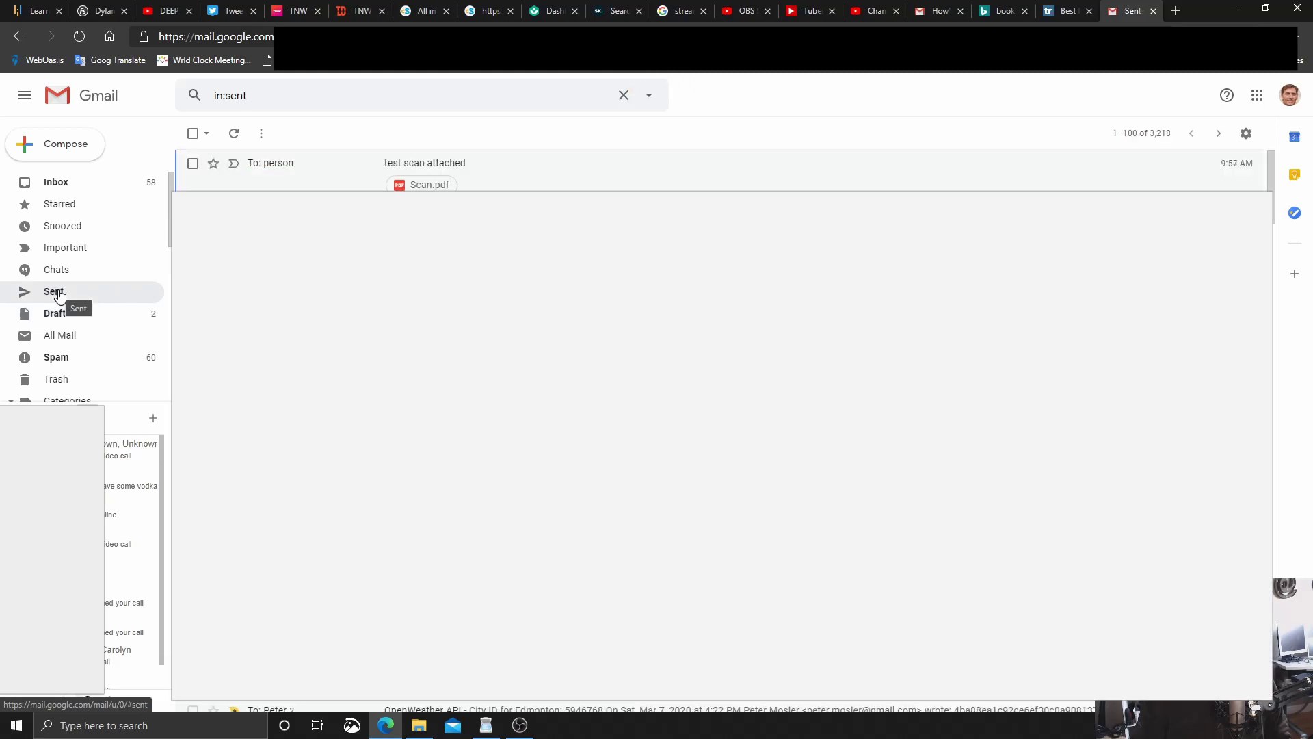
{"action": "left_click", "coordinate": [574, 186]}
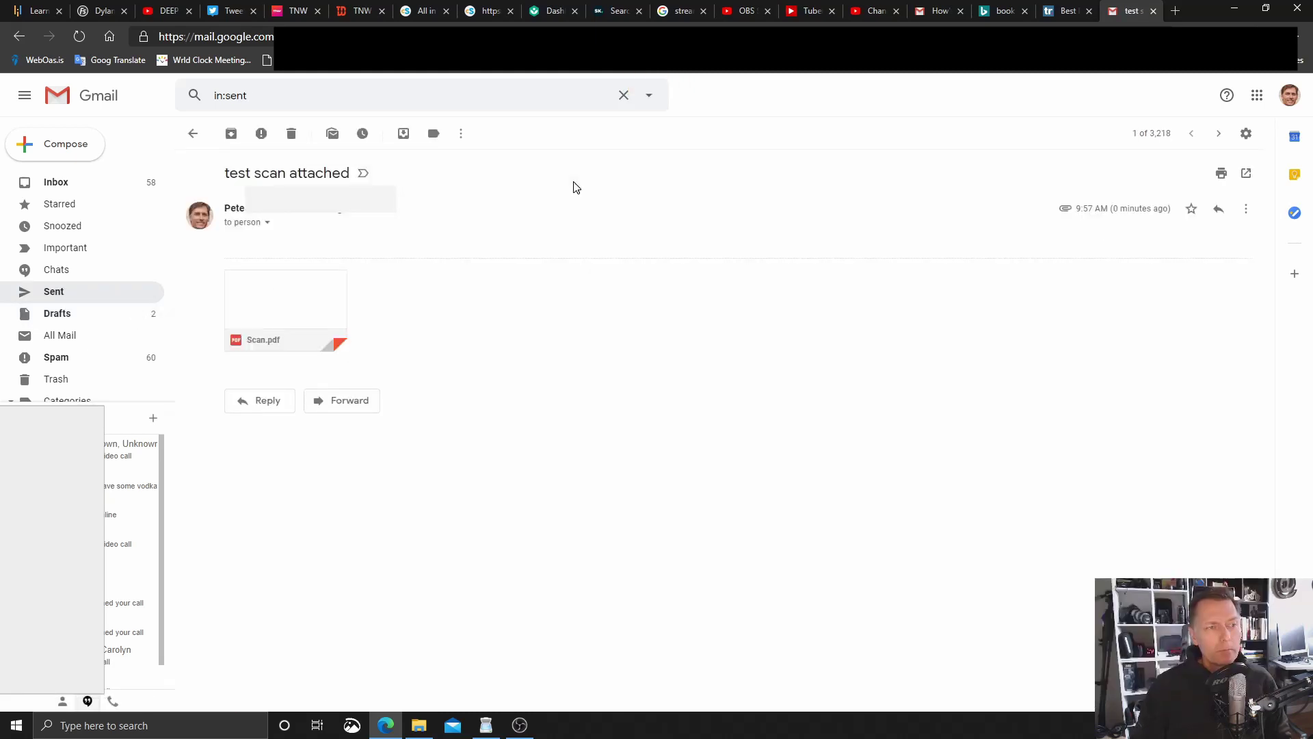
Preview both pages of the Scan.pdf attachment, then close the preview
{"action": "left_click", "coordinate": [286, 303]}
{"action": "scroll", "coordinate": [643, 391], "scroll_direction": "down", "scroll_amount": 10}
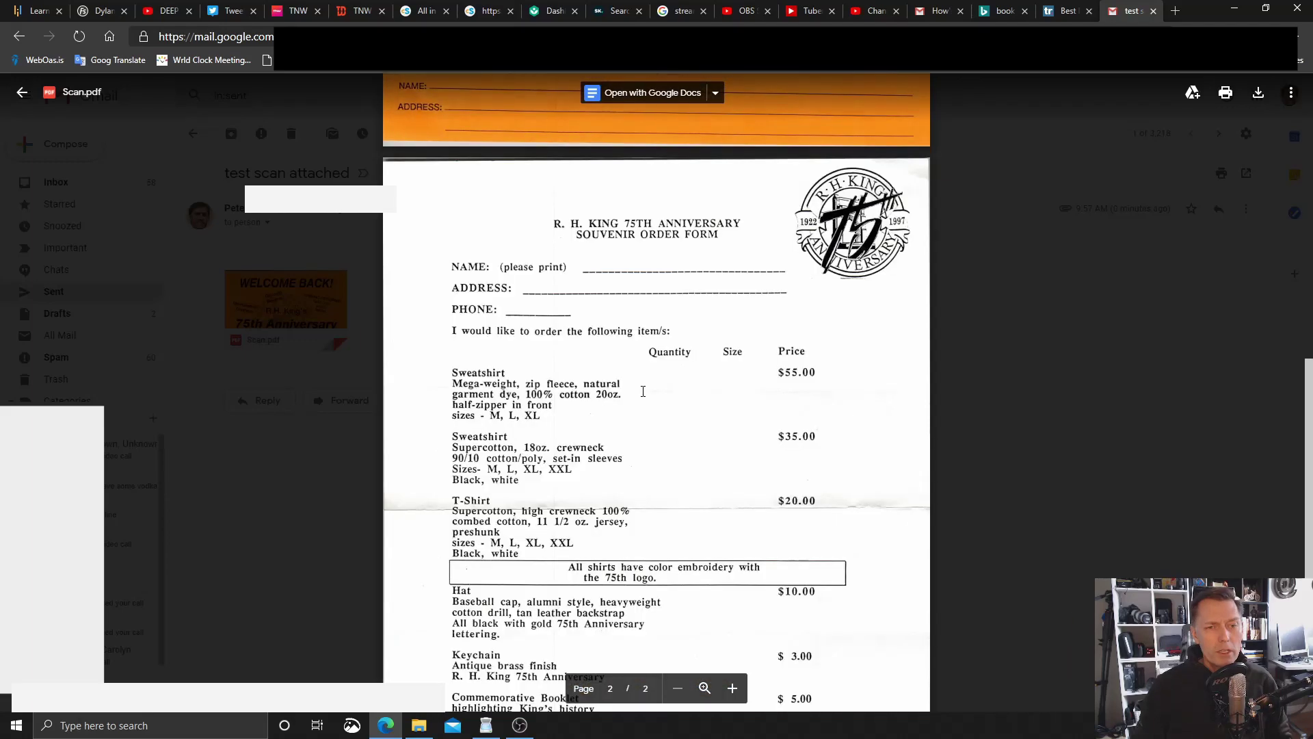
{"action": "scroll", "coordinate": [643, 391], "scroll_direction": "up", "scroll_amount": 10}
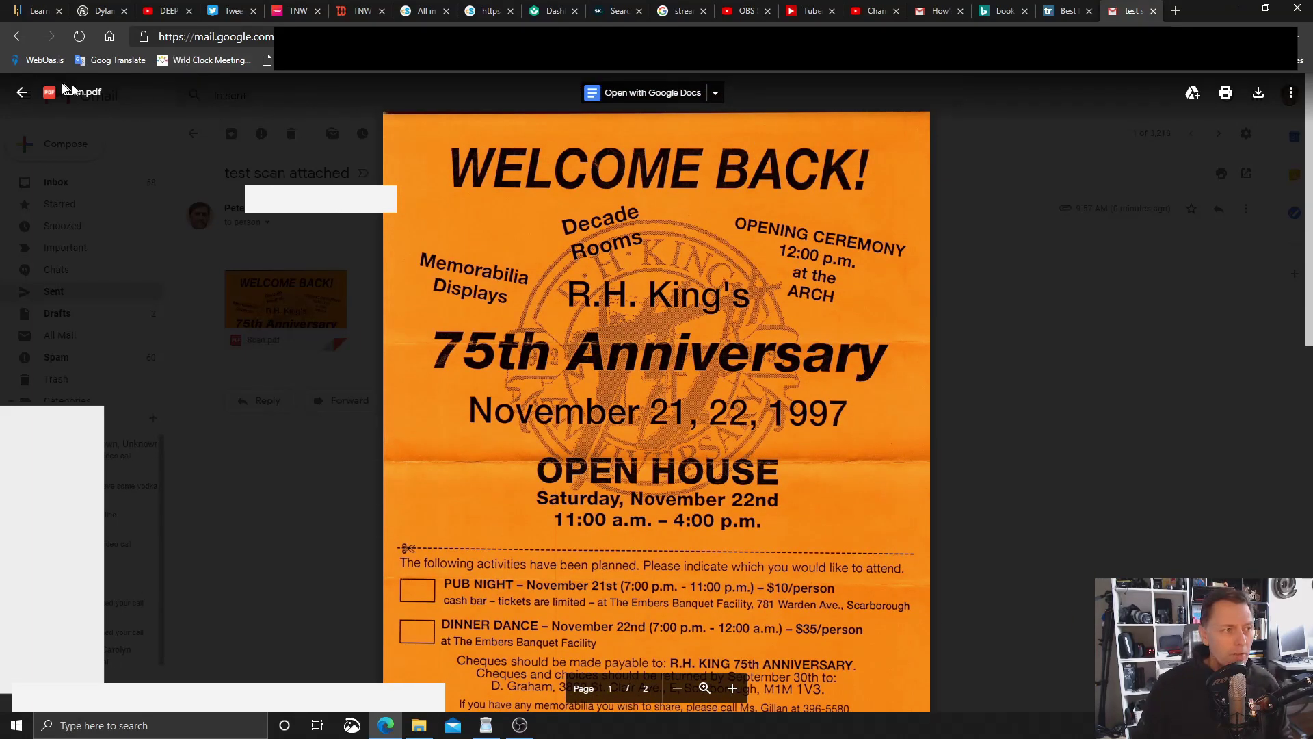
{"action": "left_click", "coordinate": [23, 90]}
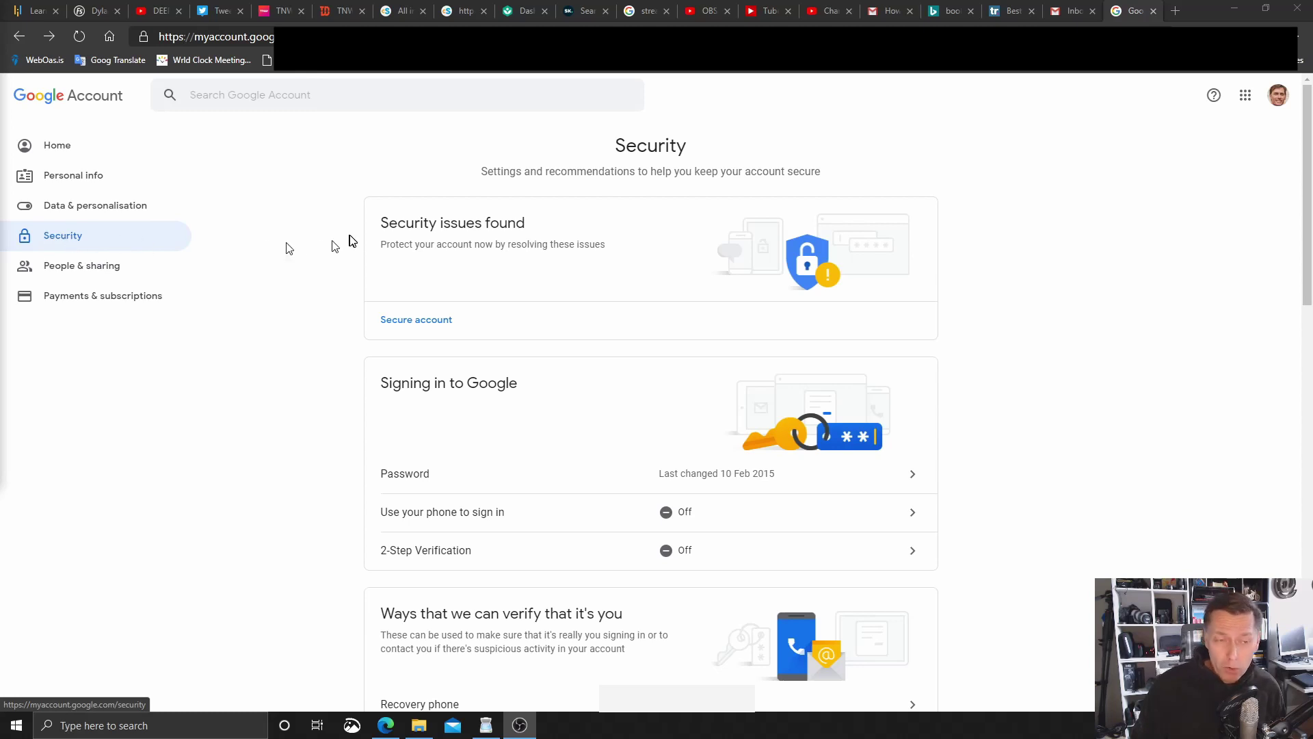
Open Manage third-party access from the Security page's third-party apps section
{"action": "scroll", "coordinate": [363, 240], "scroll_direction": "down", "scroll_amount": 7}
{"action": "scroll", "coordinate": [362, 240], "scroll_direction": "down", "scroll_amount": 4}
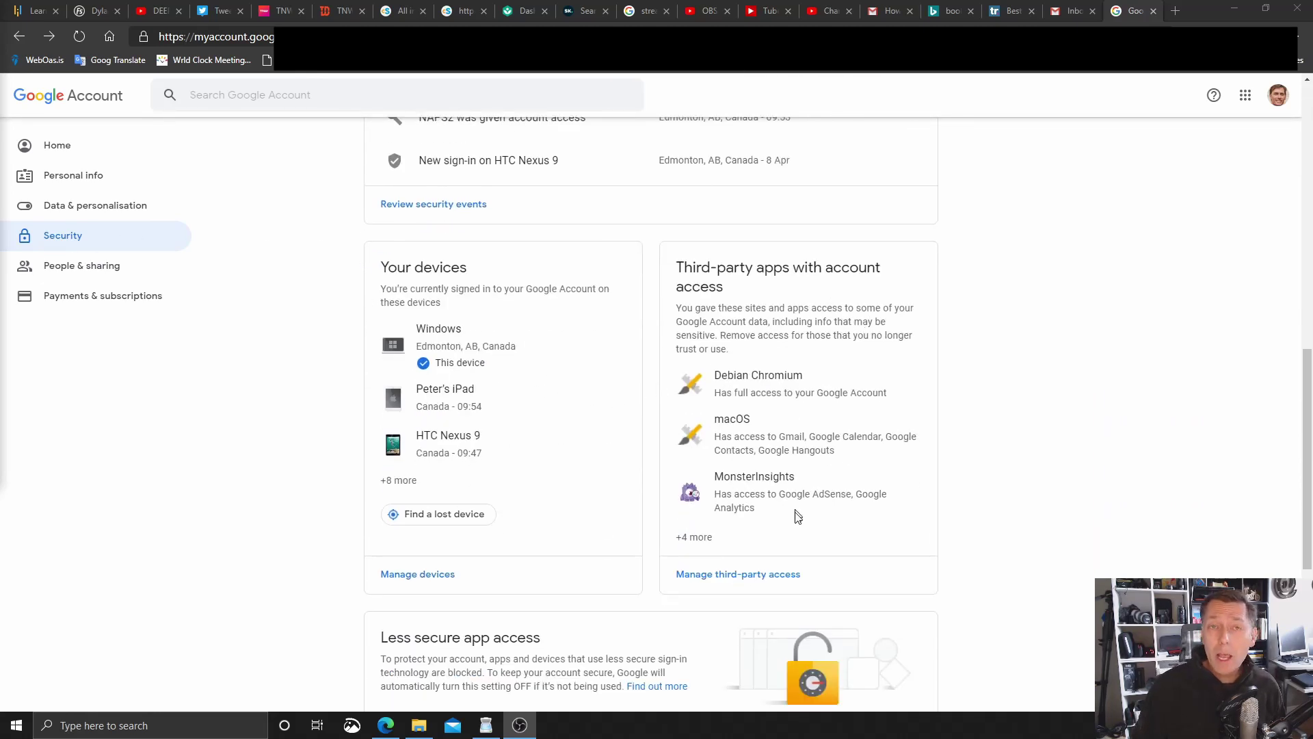
{"action": "left_click", "coordinate": [756, 581]}
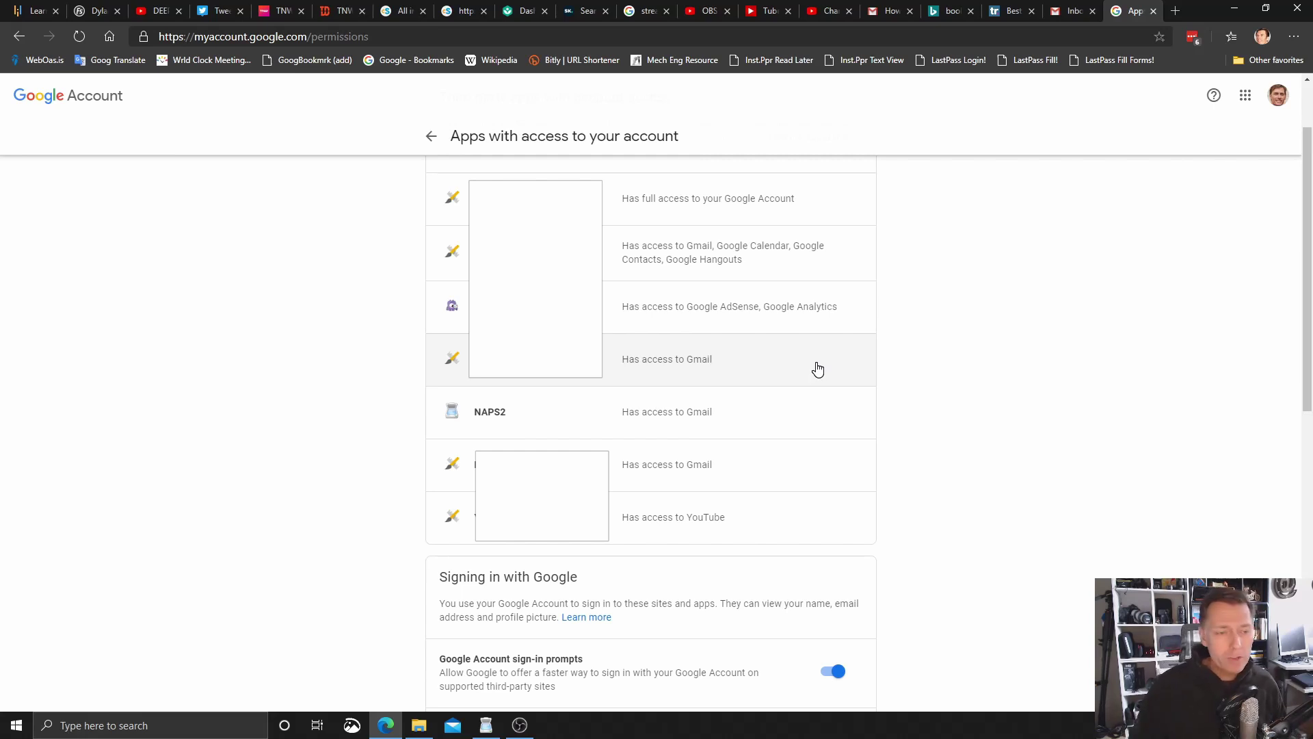
Expand NAPS2's entry to view its Gmail drafts-and-send access granted 20 February
{"action": "left_click", "coordinate": [699, 420]}
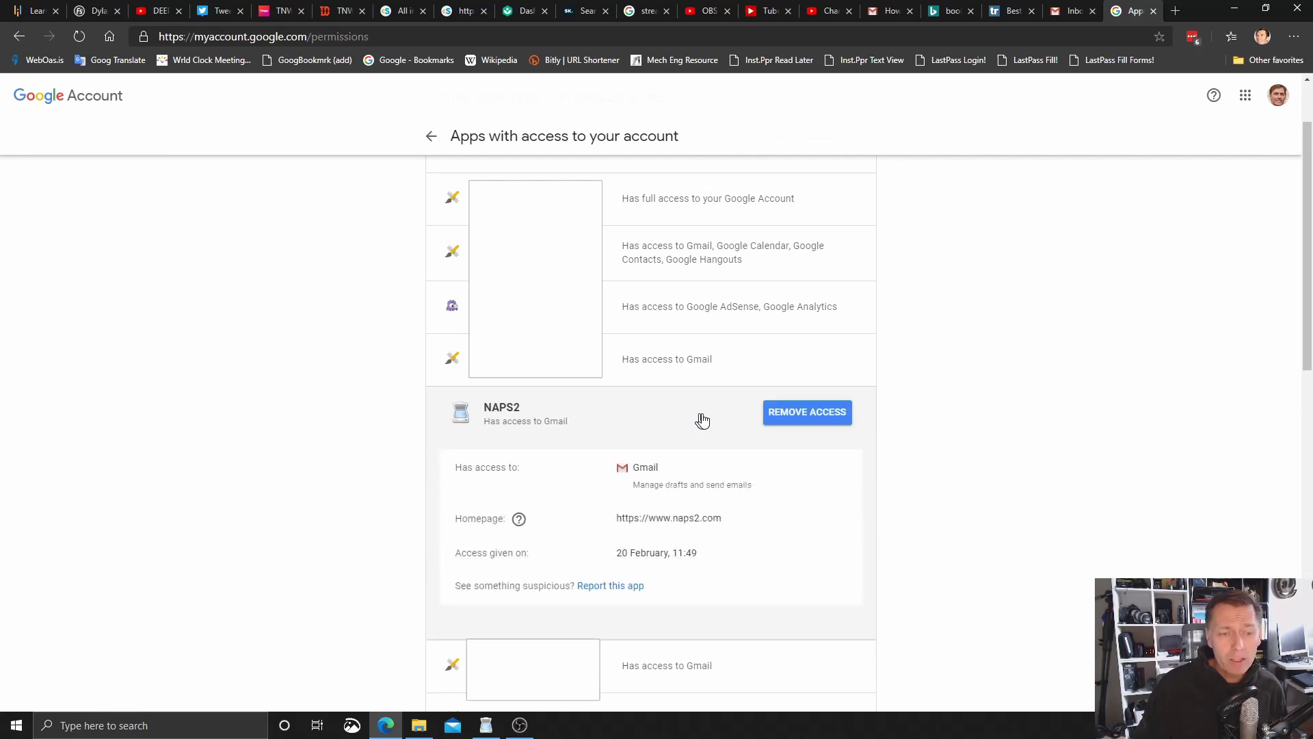